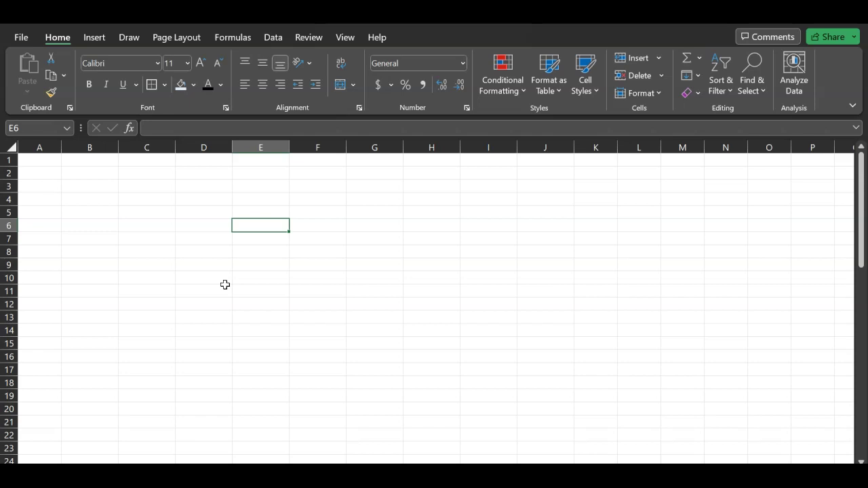
- Switch to the worksheet with the $15,000, 11%, 7-year loan problem and empty amortization table
{"action": "left_click", "coordinate": [179, 305]}
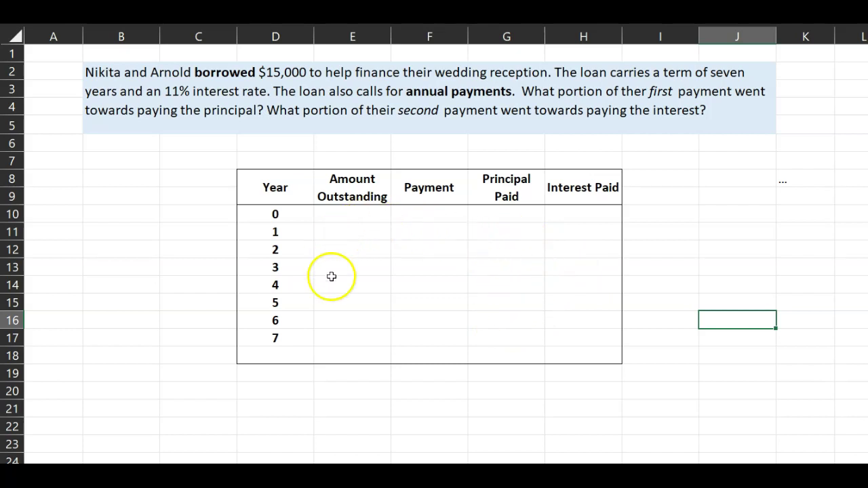
- Enter $15,000 as the year 0 Amount Outstanding in E10
{"action": "left_click", "coordinate": [366, 213]}
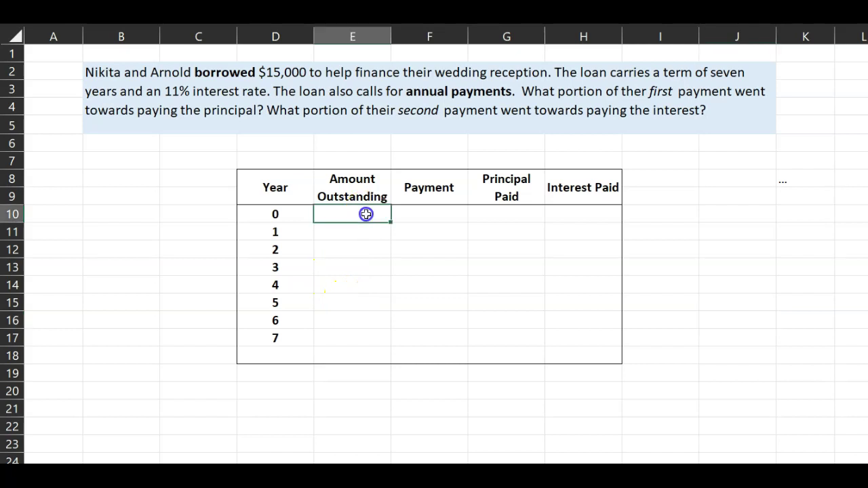
{"action": "type", "text": "$15,000"}
{"action": "key", "text": "Return"}
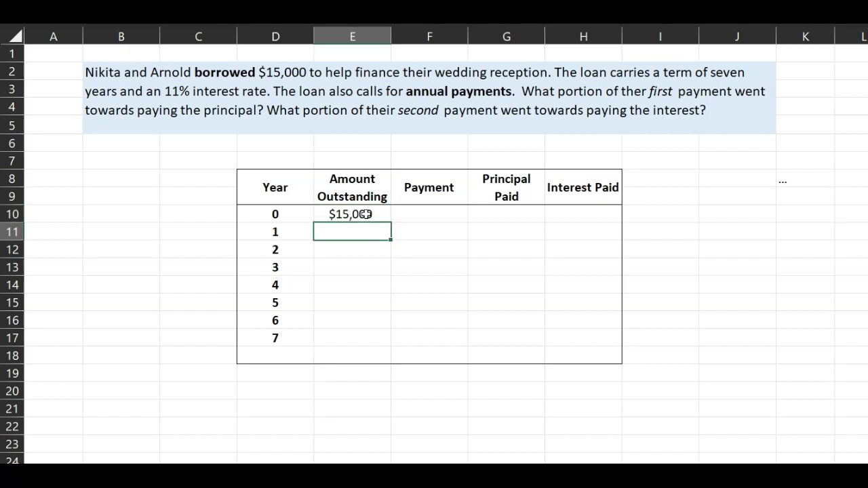
- Enter =PMT(11%,7,-15000) as the year 1 payment, giving $3,183.23
{"action": "key", "text": "Right"}
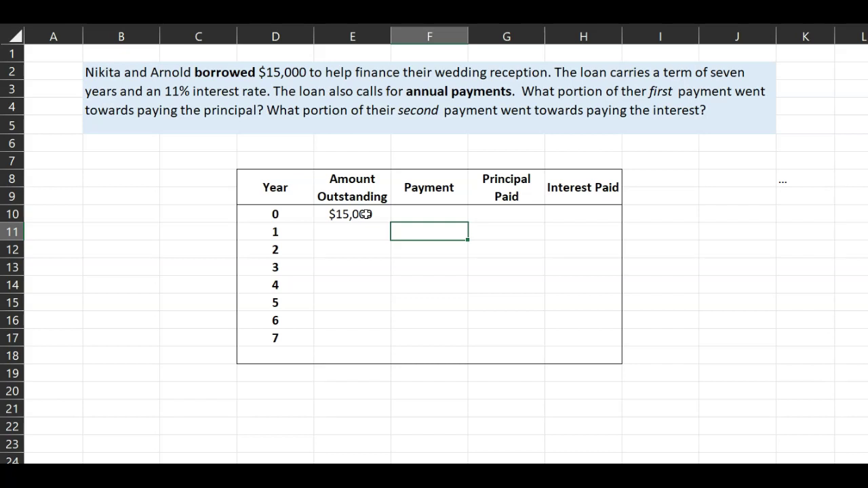
{"action": "type", "text": "=p"}
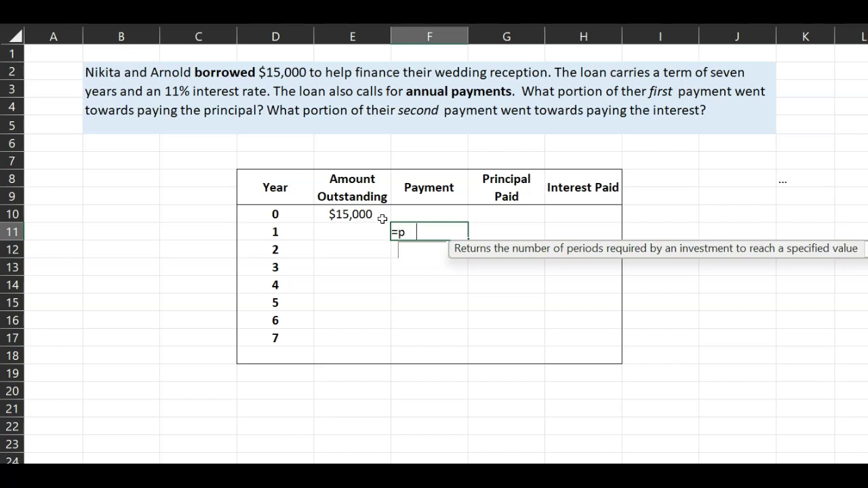
{"action": "type", "text": "mt("}
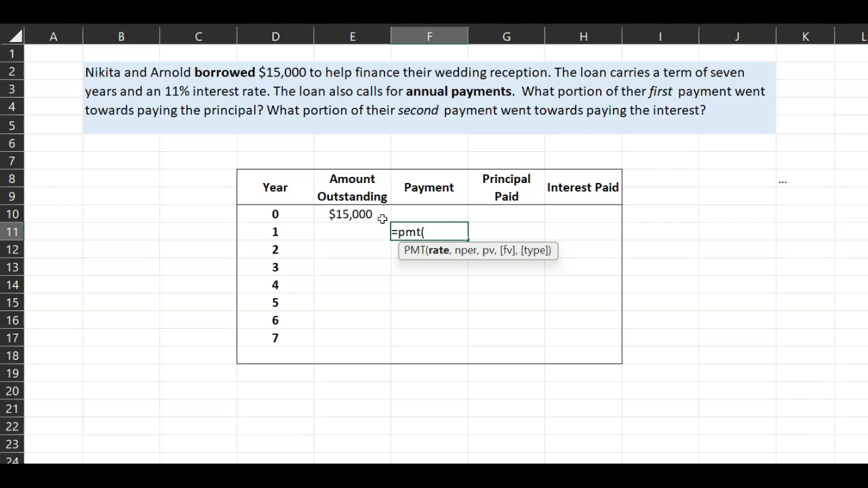
{"action": "type", "text": "11%,"}
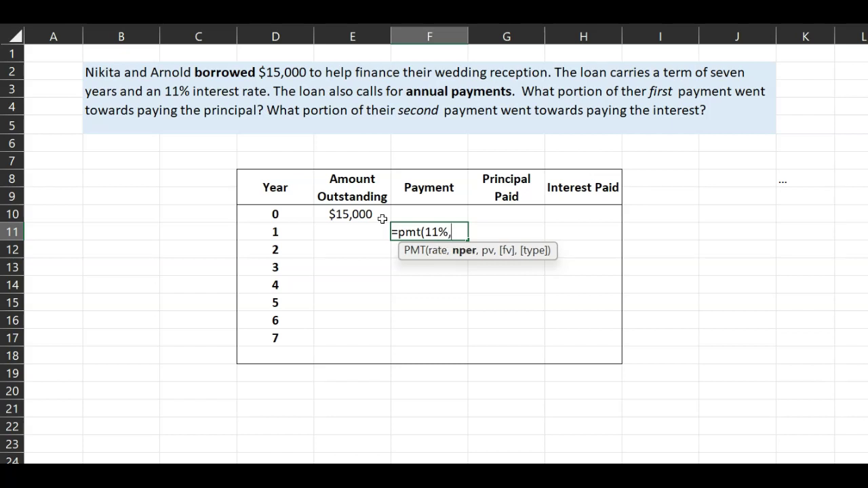
{"action": "type", "text": "7,"}
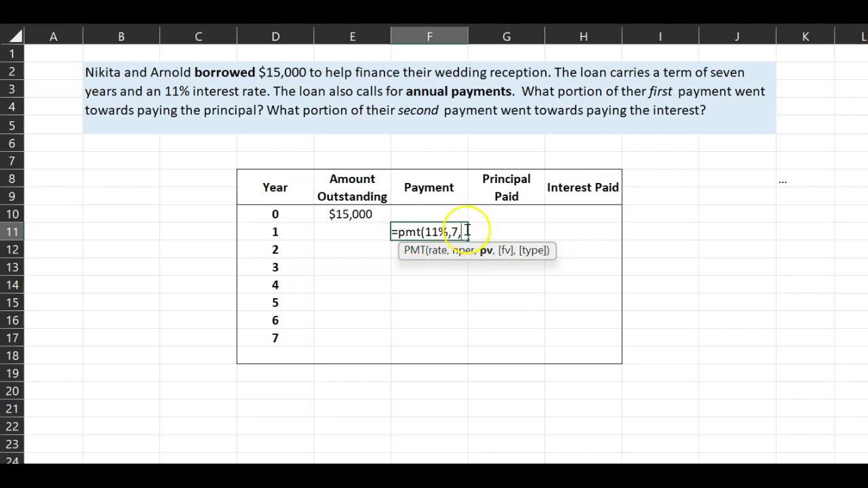
{"action": "type", "text": "-"}
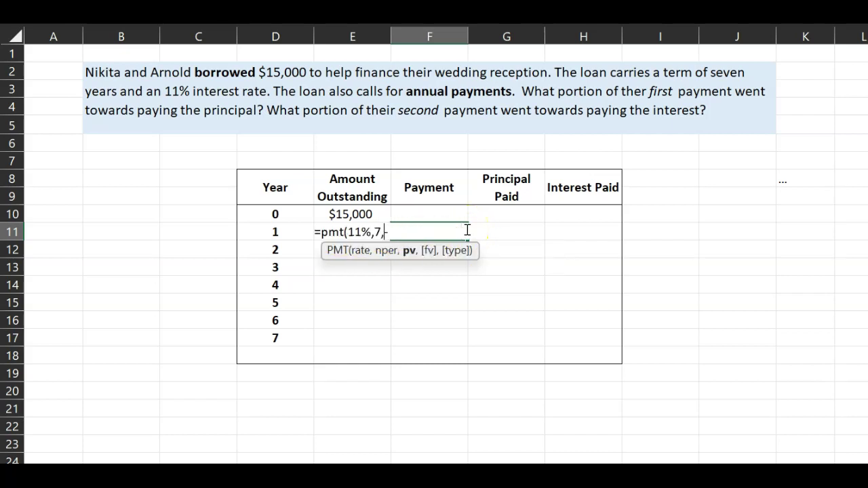
{"action": "type", "text": "15000)"}
{"action": "key", "text": "Return"}
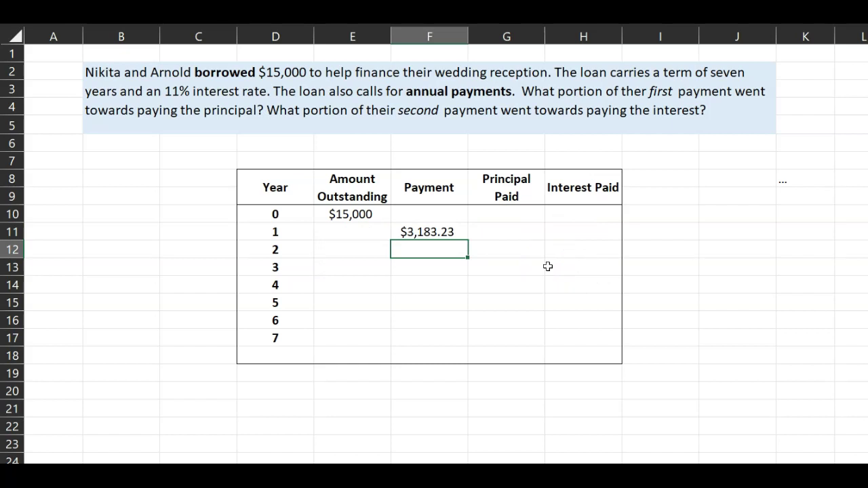
- Copy the $3,183.23 year 1 payment down the Payment column through year 7 (F11:F17)
{"action": "key", "text": "Up"}
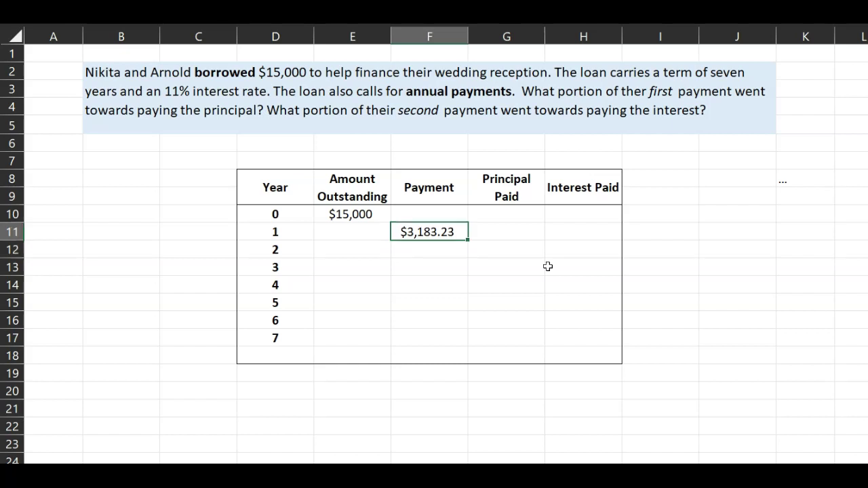
{"action": "key", "text": "ctrl+c"}
{"action": "key", "text": "shift+Down"}
{"action": "key", "text": "shift+Down"}
{"action": "key", "text": "shift+Down"}
{"action": "key", "text": "shift+Down"}
{"action": "key", "text": "shift+Down"}
{"action": "key", "text": "shift+Down"}
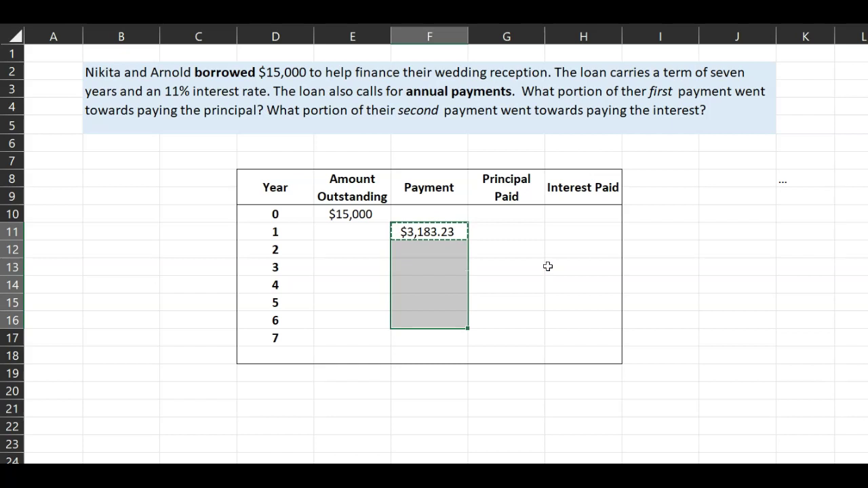
{"action": "key", "text": "ctrl+v"}
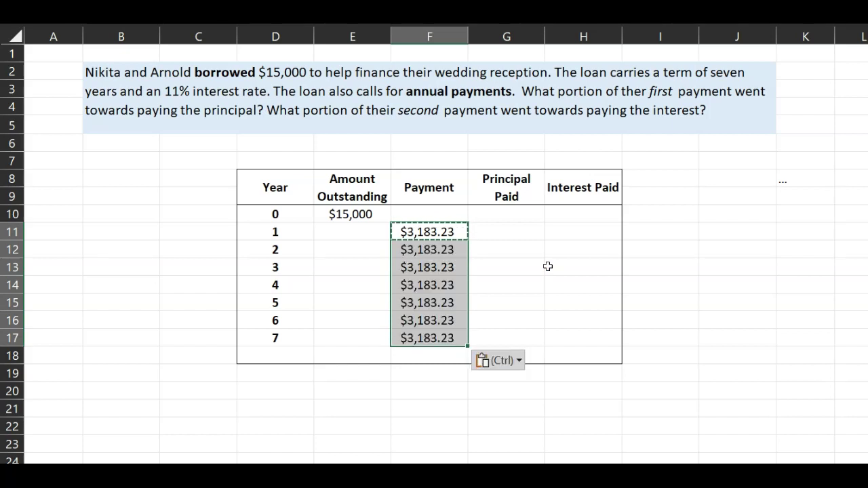
{"action": "left_click", "coordinate": [474, 267]}
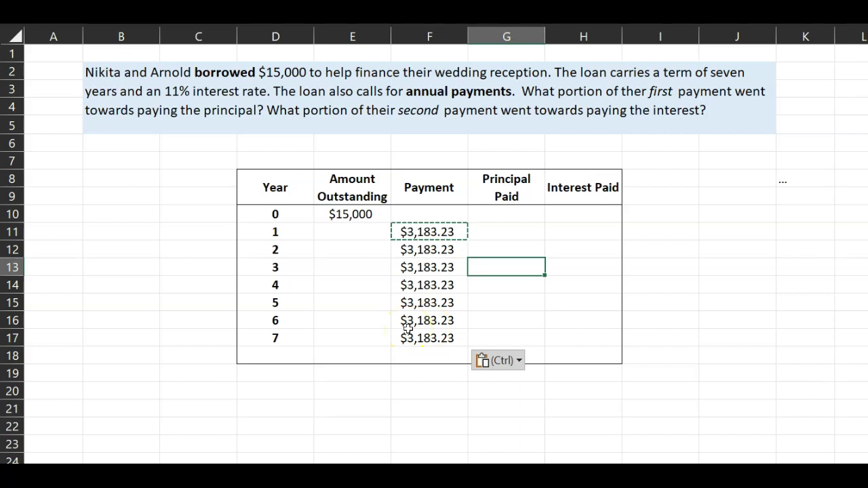
- Enter =0.11*E10 as year 1 Interest Paid, giving $1,650.00
{"action": "left_click", "coordinate": [562, 233]}
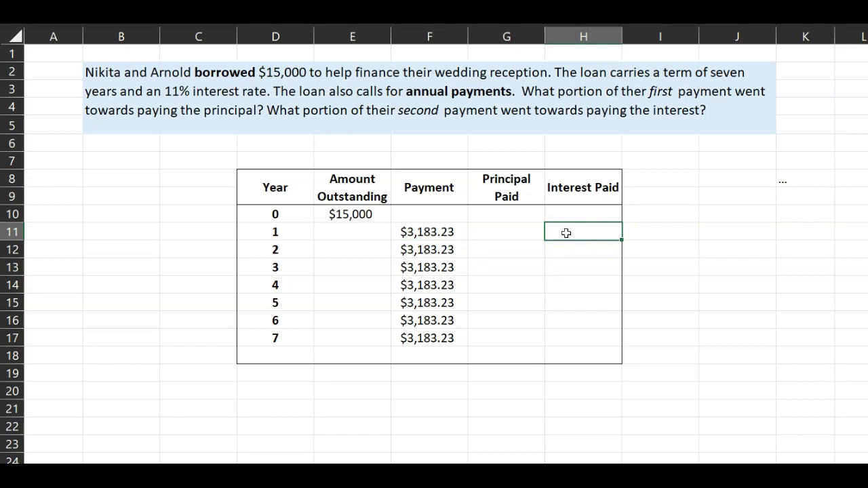
{"action": "type", "text": "="}
{"action": "type", "text": "0"}
{"action": "type", "text": ".11*"}
{"action": "left_click", "coordinate": [176, 111]}
{"action": "left_click", "coordinate": [339, 214]}
{"action": "key", "text": "Return"}
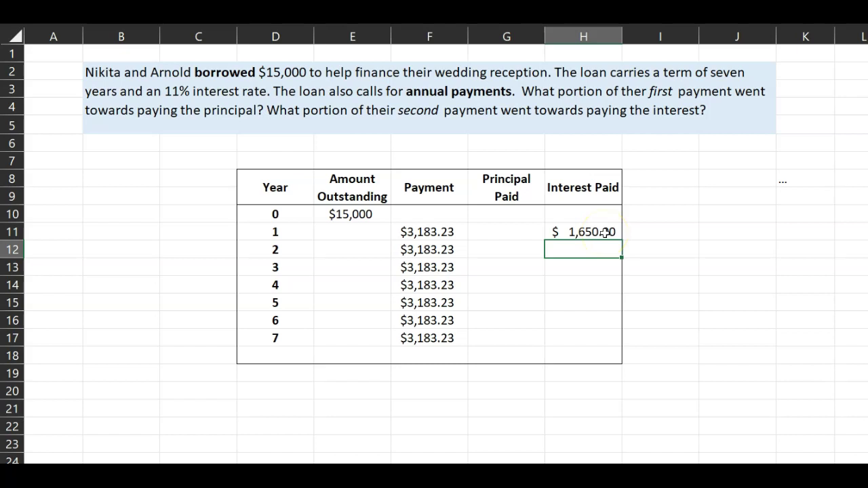
- Enter =F11-H11 as year 1 Principal Paid, giving $1,533.23
{"action": "left_click", "coordinate": [508, 234]}
{"action": "type", "text": "="}
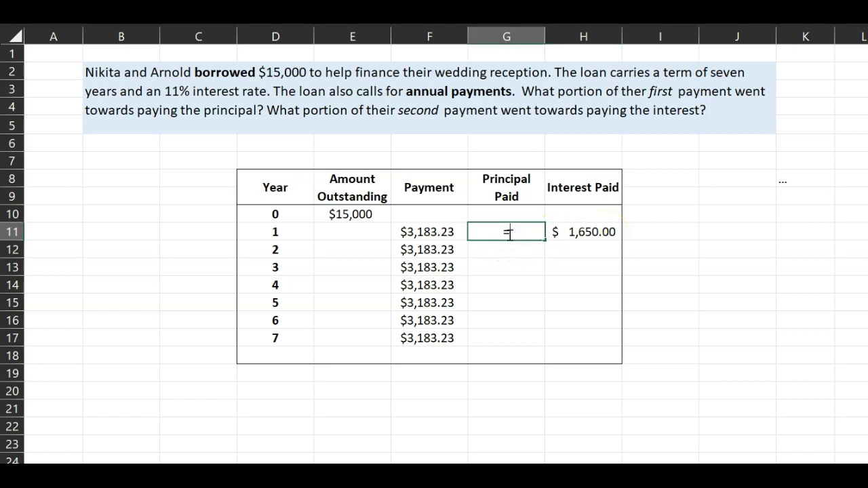
{"action": "left_click", "coordinate": [425, 232]}
{"action": "type", "text": "-"}
{"action": "left_click", "coordinate": [579, 232]}
{"action": "key", "text": "Return"}
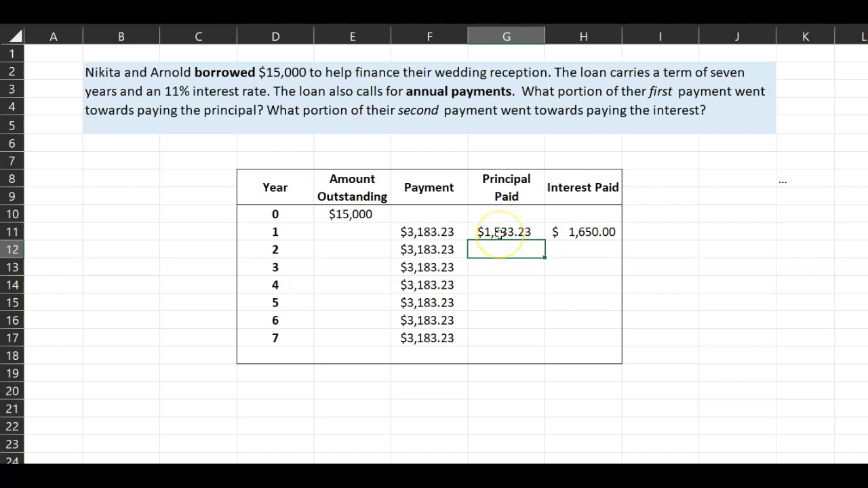
- Enter =E10-G11 as the year 1 Amount Outstanding formula in E11
{"action": "left_click", "coordinate": [347, 232]}
{"action": "type", "text": "="}
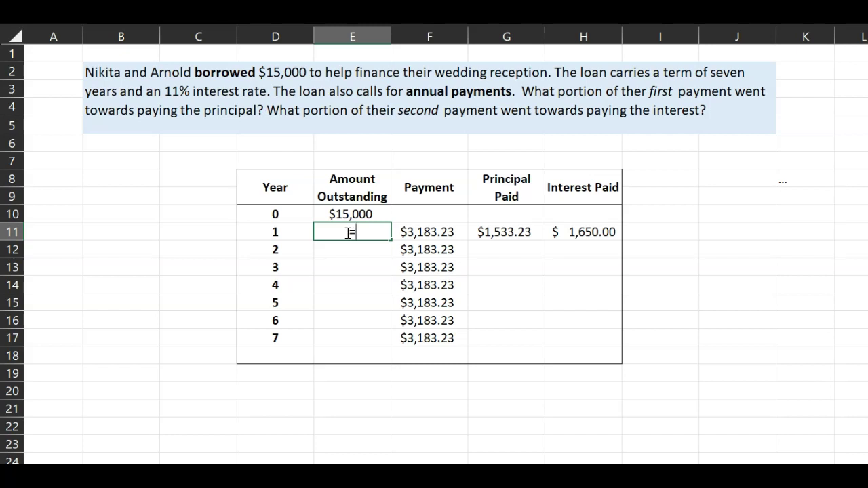
{"action": "left_click", "coordinate": [355, 215]}
{"action": "type", "text": "-"}
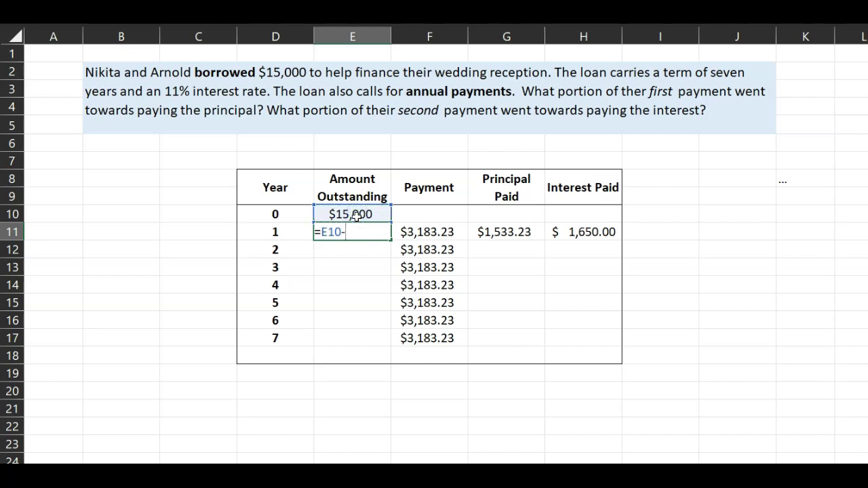
{"action": "left_click", "coordinate": [498, 234]}
{"action": "key", "text": "Return"}
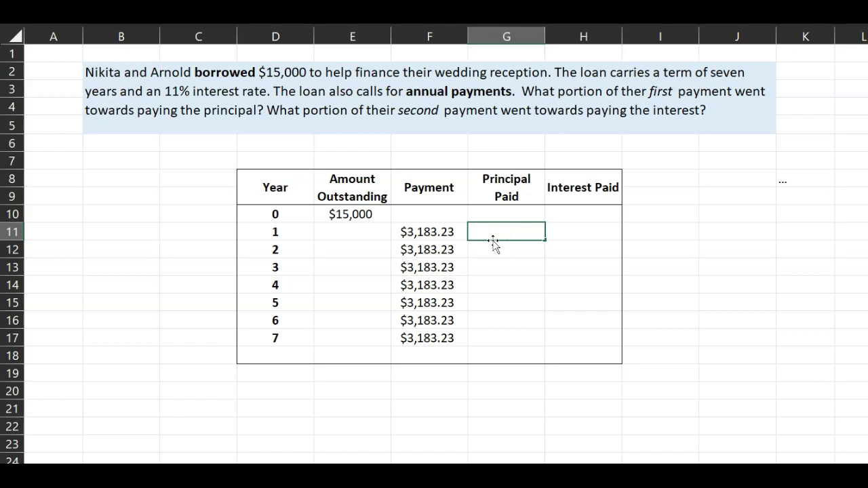
- Set year 1 Principal Paid to =PPMT(0.11,D11,7,-15000), giving $1,533.23
{"action": "left_click", "coordinate": [508, 236]}
{"action": "type", "text": "=ppmt"}
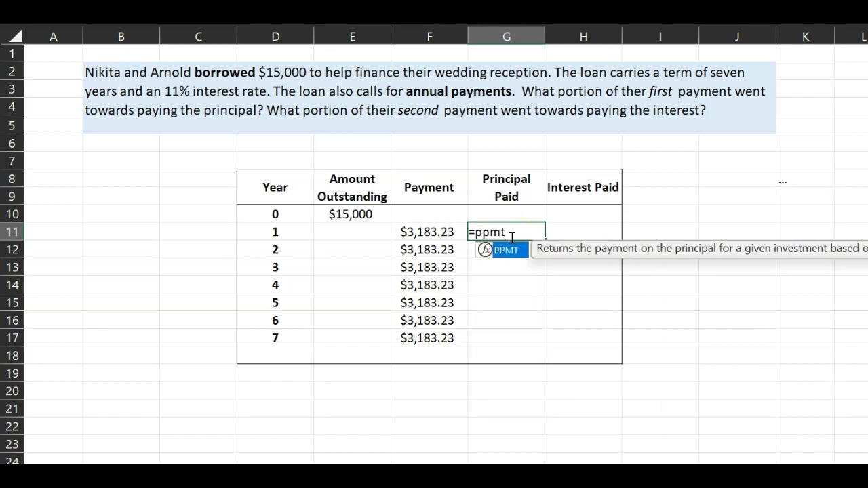
{"action": "type", "text": "("}
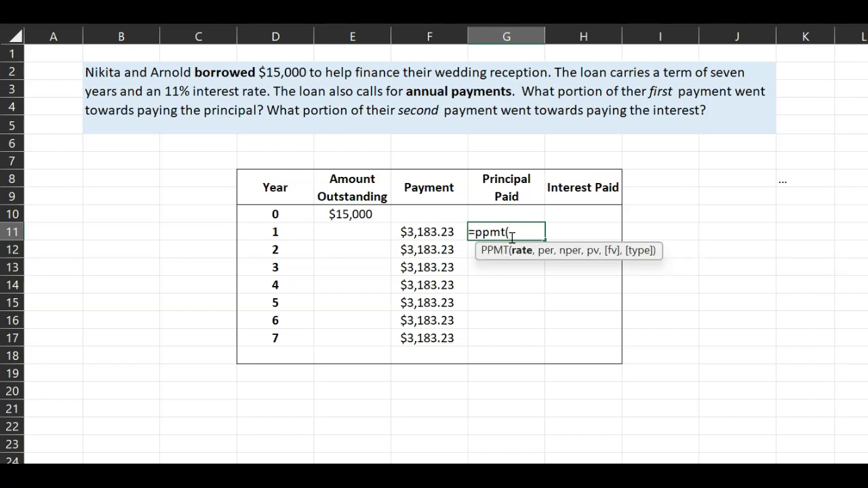
{"action": "type", "text": "0.11,"}
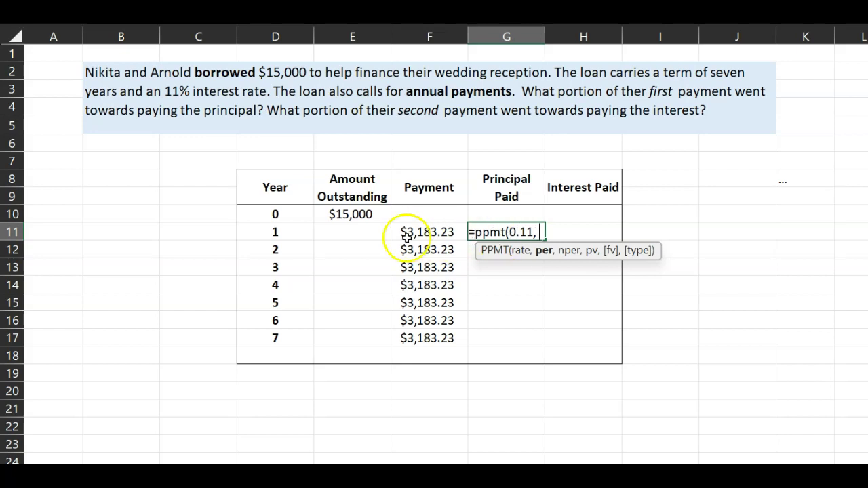
{"action": "left_click", "coordinate": [273, 232]}
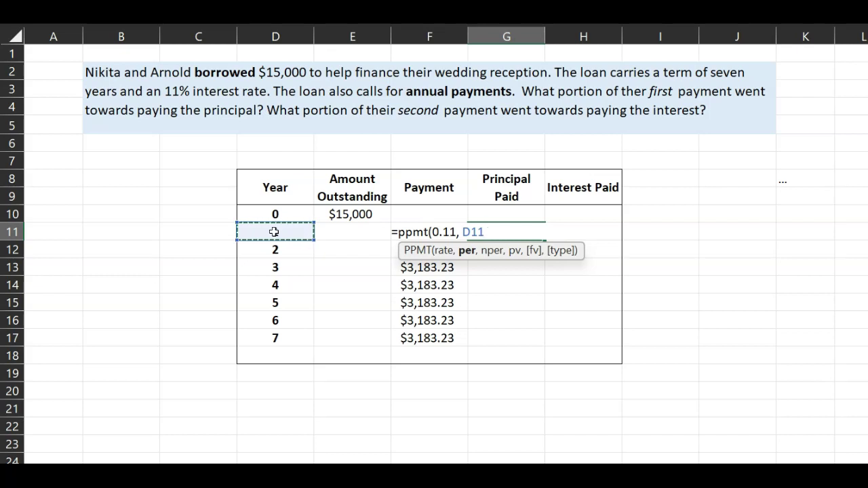
{"action": "type", "text": ","}
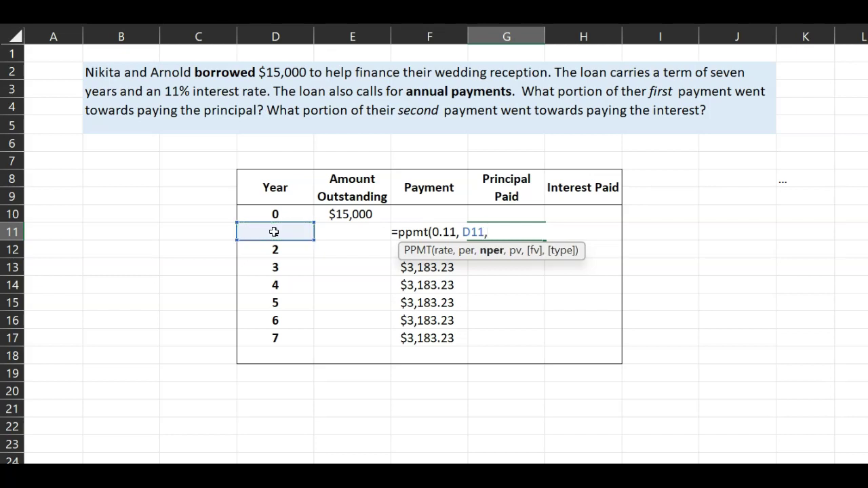
{"action": "type", "text": "7,-"}
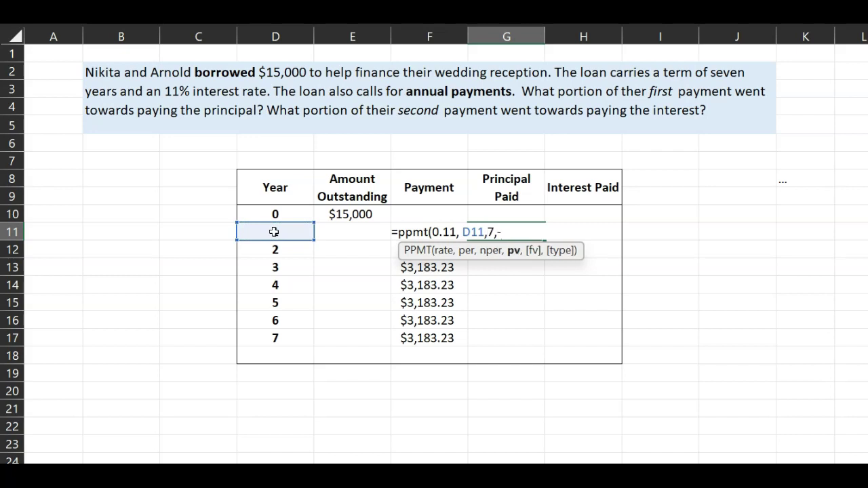
{"action": "type", "text": "15000)"}
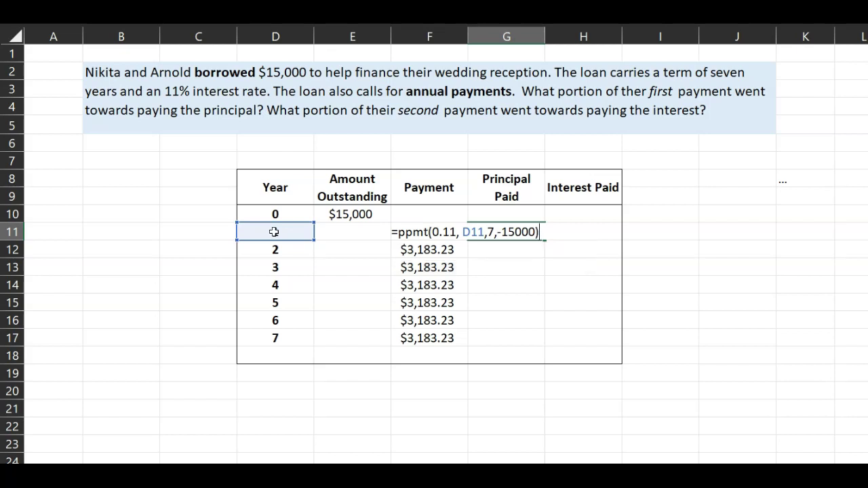
{"action": "key", "text": "Return"}
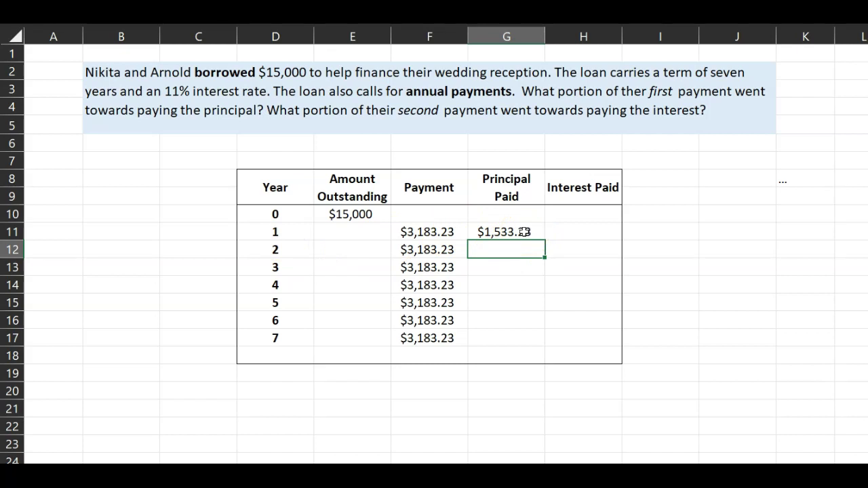
{"action": "left_click", "coordinate": [564, 232]}
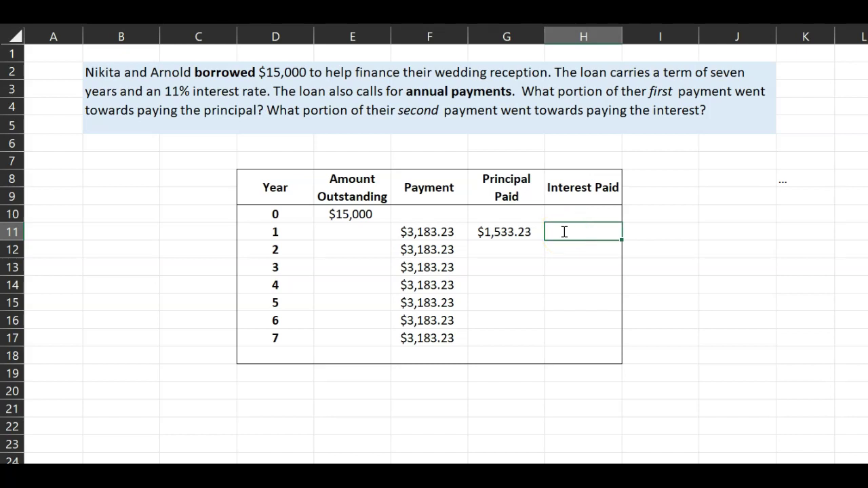
- Set year 1 Interest Paid to =IPMT(0.11,D11,7,-15000), giving $1,650.00
{"action": "type", "text": "=ipmt"}
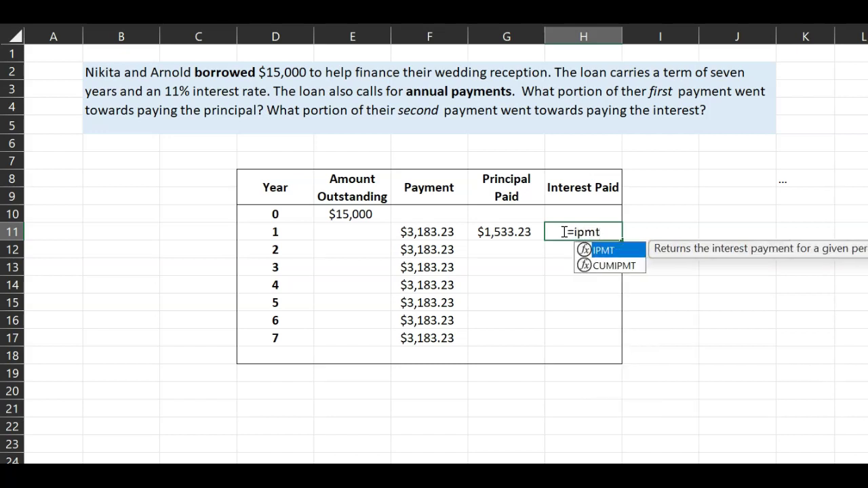
{"action": "type", "text": "("}
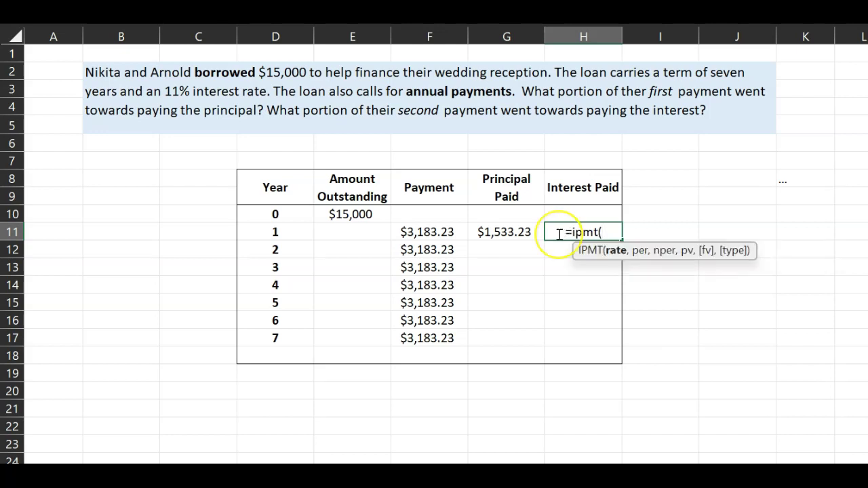
{"action": "type", "text": "0.11"}
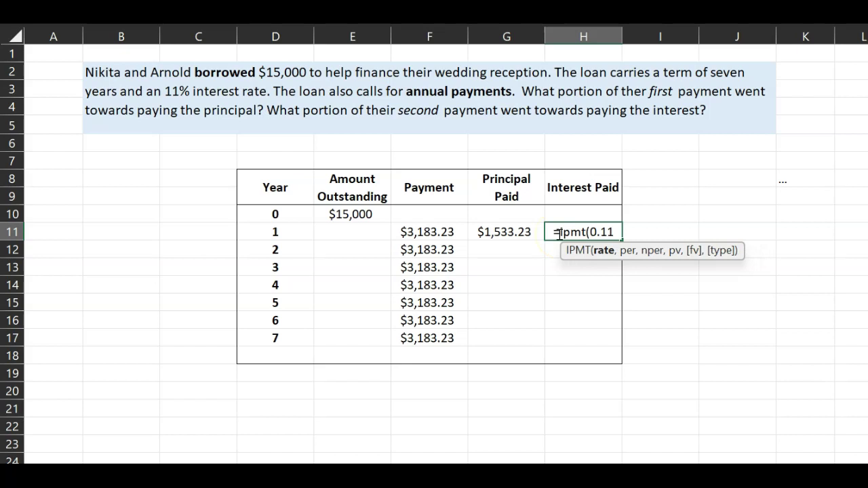
{"action": "type", "text": ","}
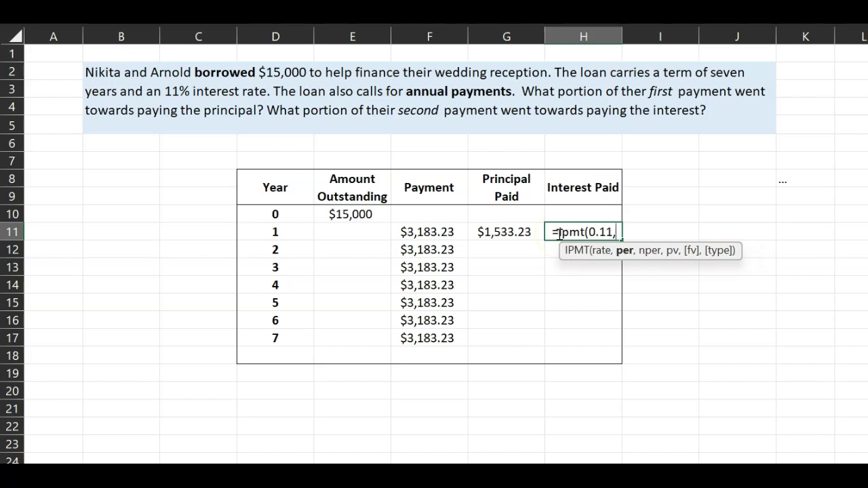
{"action": "left_click", "coordinate": [275, 231]}
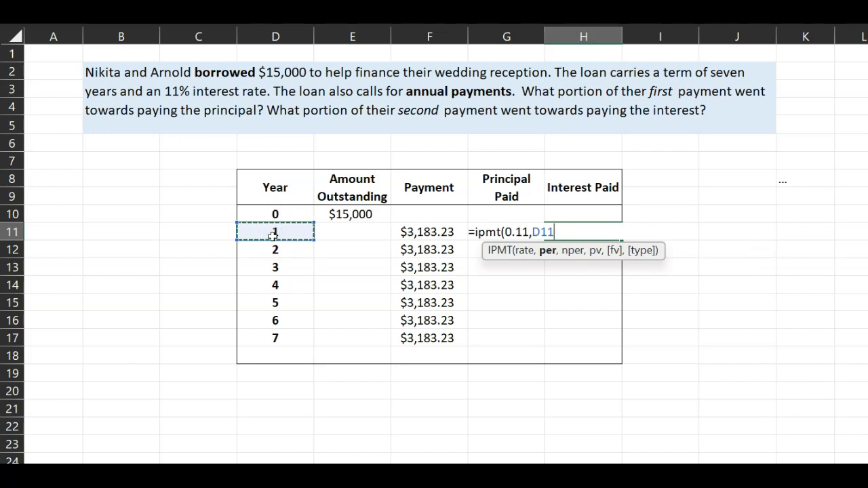
{"action": "type", "text": ","}
{"action": "type", "text": "7"}
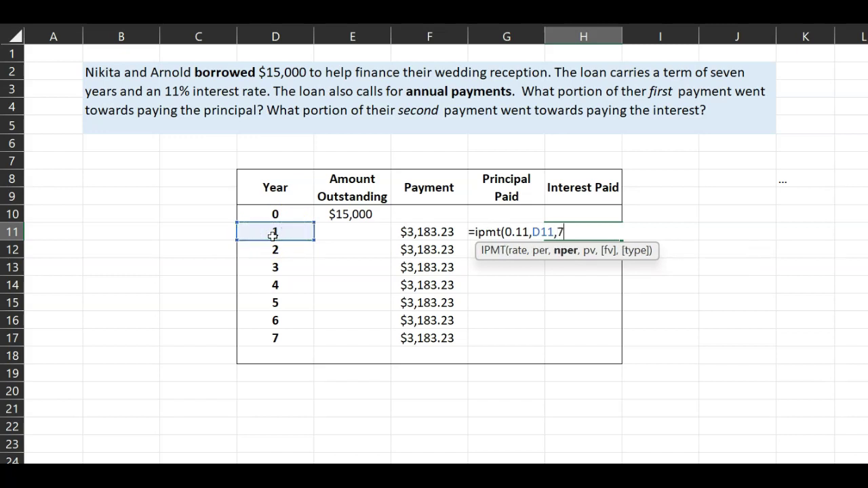
{"action": "type", "text": ",-15000)"}
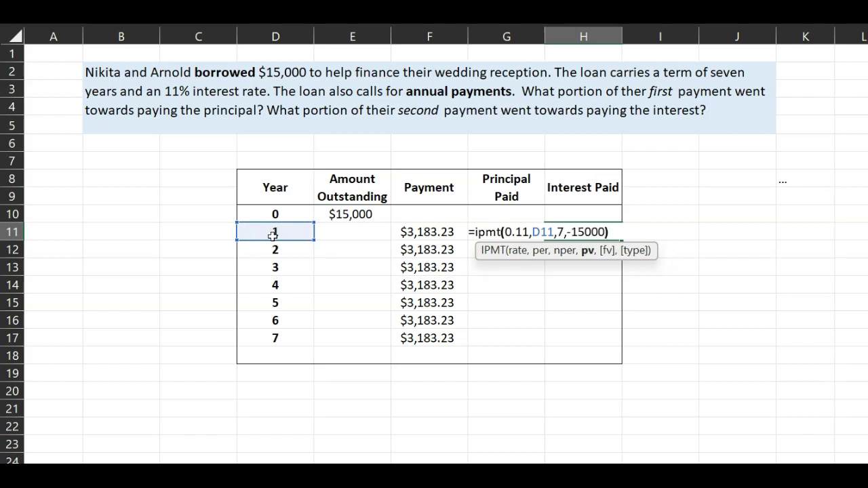
{"action": "key", "text": "Return"}
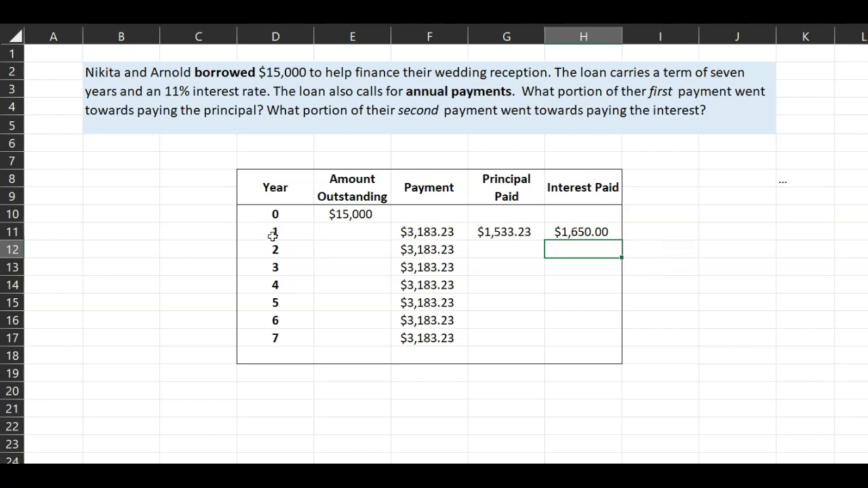
{"action": "left_click", "coordinate": [652, 232]}
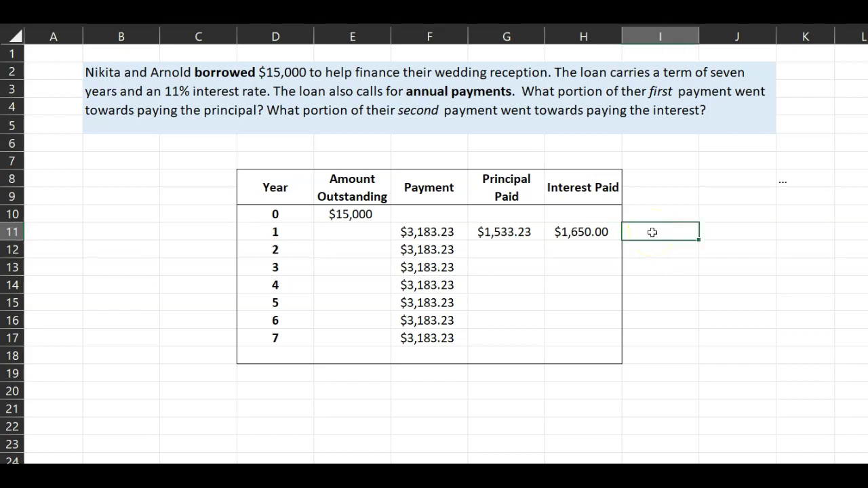
{"action": "type", "text": "=sum("}
{"action": "left_click", "coordinate": [631, 232]}
{"action": "left_click_drag", "start_coordinate": [563, 232], "coordinate": [482, 232]}
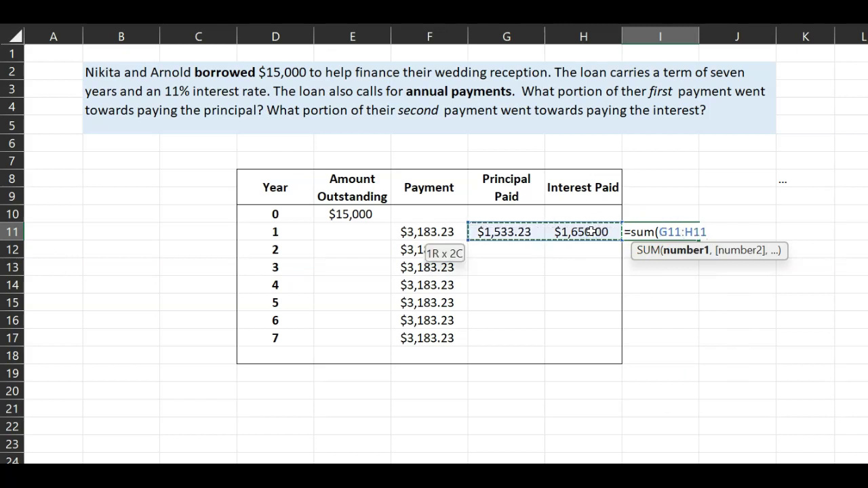
{"action": "type", "text": ")"}
{"action": "key", "text": "Return"}
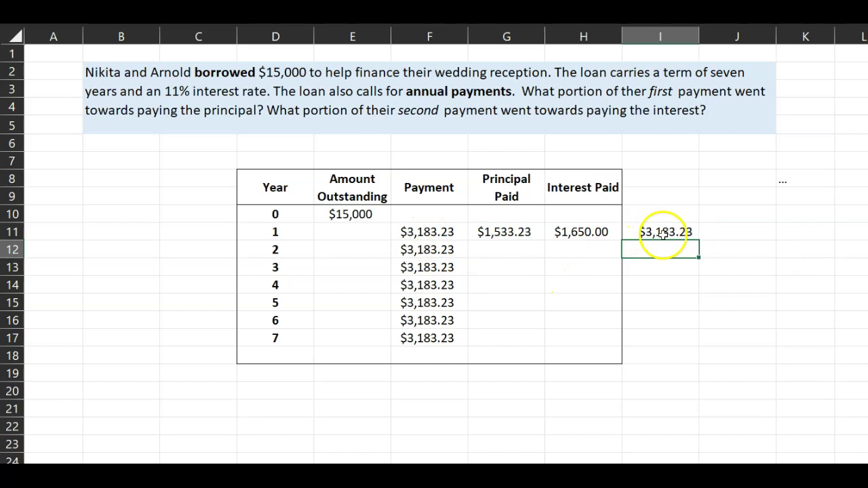
{"action": "key", "text": "ctrl+z"}
{"action": "key", "text": "Left"}
{"action": "left_click", "coordinate": [499, 232]}
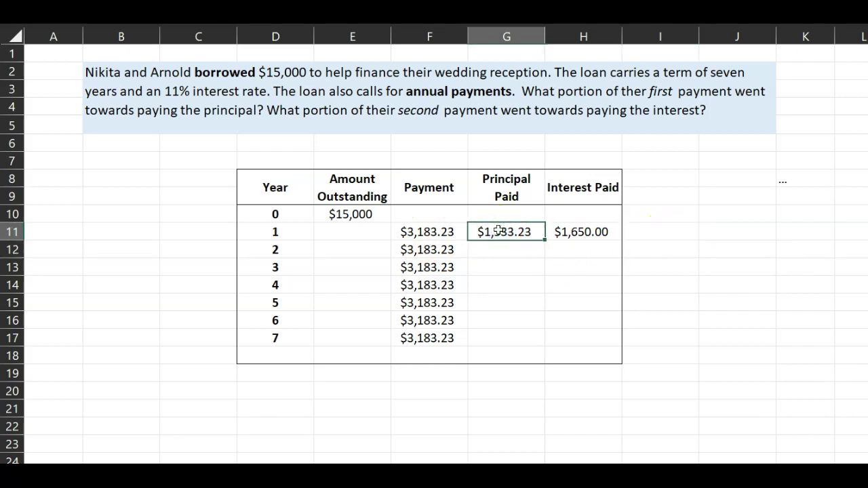
- Copy the year 1 principal and interest formulas down through year 7 (G11:H17)
{"action": "key", "text": "ctrl+v"}
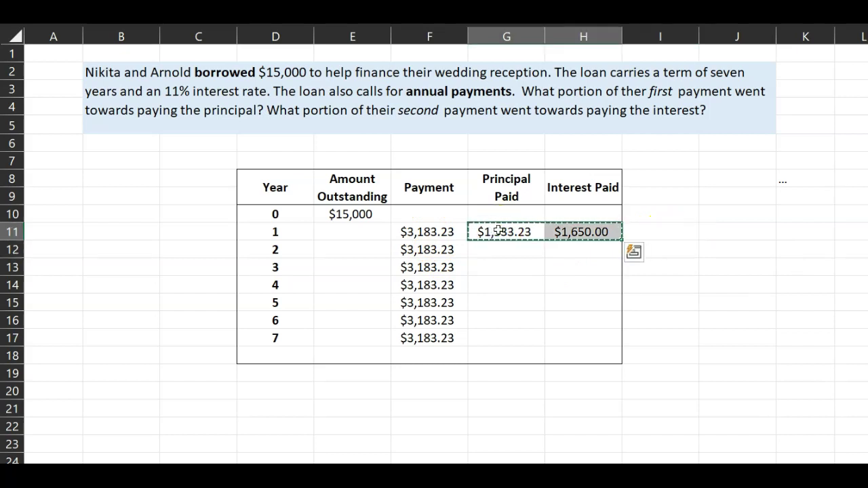
{"action": "key", "text": "shift+Down"}
{"action": "key", "text": "shift+Down"}
{"action": "key", "text": "shift+Down"}
{"action": "key", "text": "shift+Down"}
{"action": "key", "text": "shift+Down"}
{"action": "key", "text": "shift+Down"}
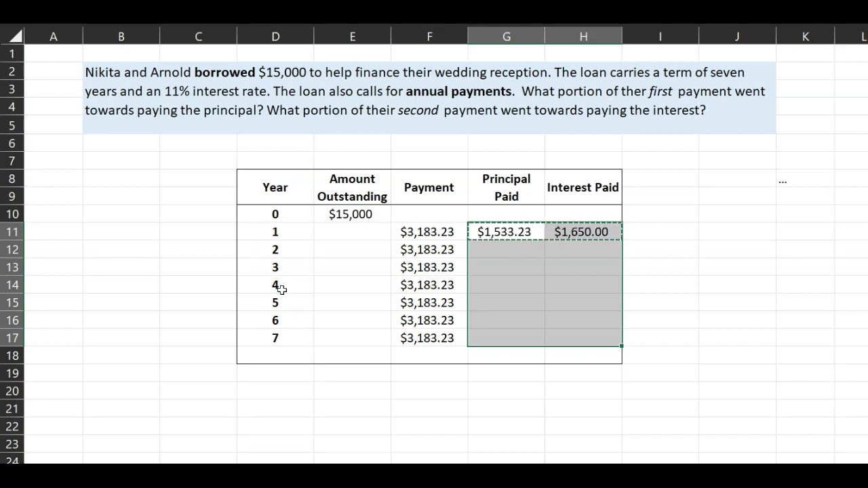
{"action": "key", "text": "ctrl+v"}
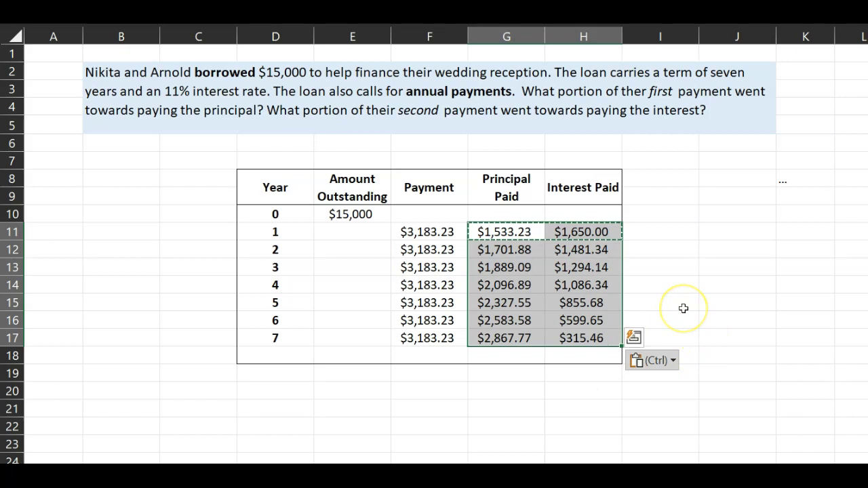
{"action": "left_click", "coordinate": [363, 238]}
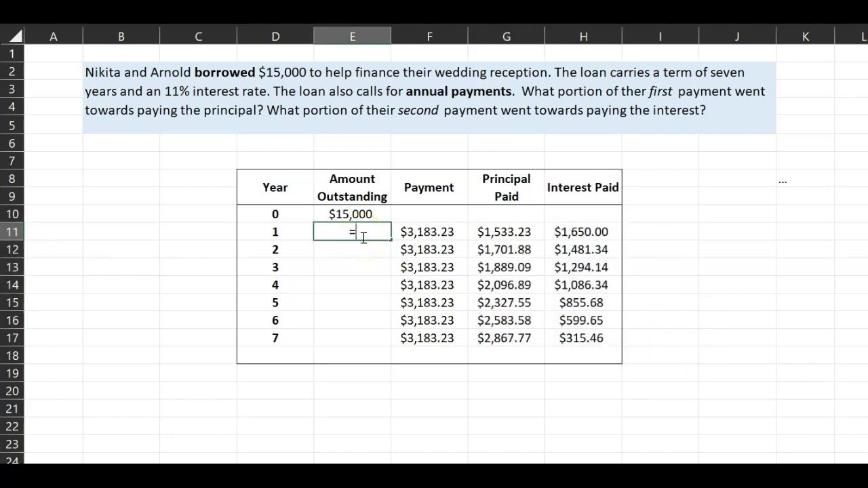
- Enter =E10-G11 in E11, giving a year 1 balance of $13,466.77
{"action": "type", "text": "="}
{"action": "left_click", "coordinate": [353, 214]}
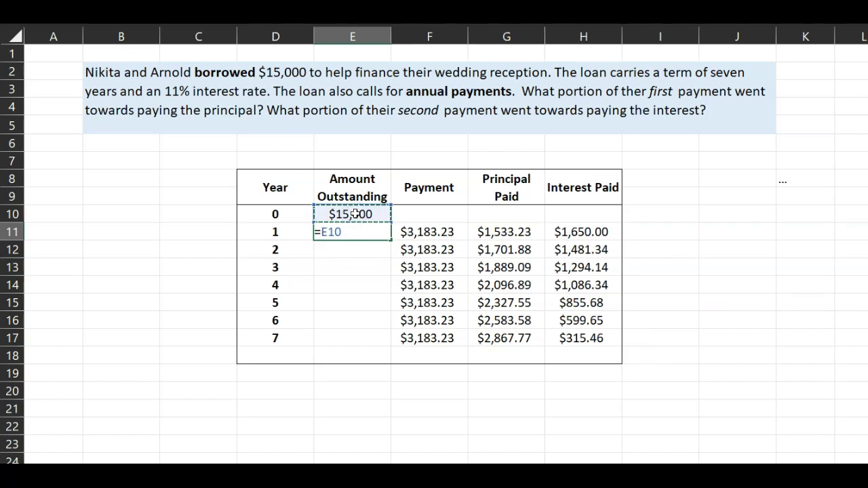
{"action": "type", "text": "-"}
{"action": "left_click", "coordinate": [507, 232]}
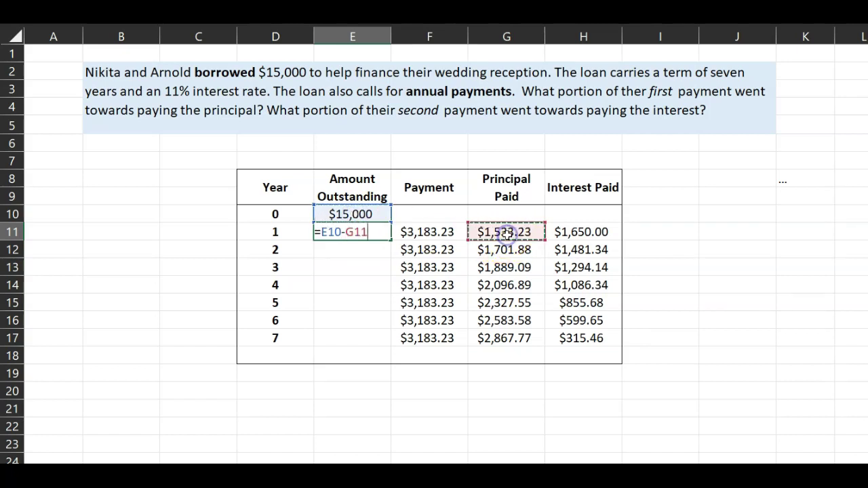
{"action": "key", "text": "Return"}
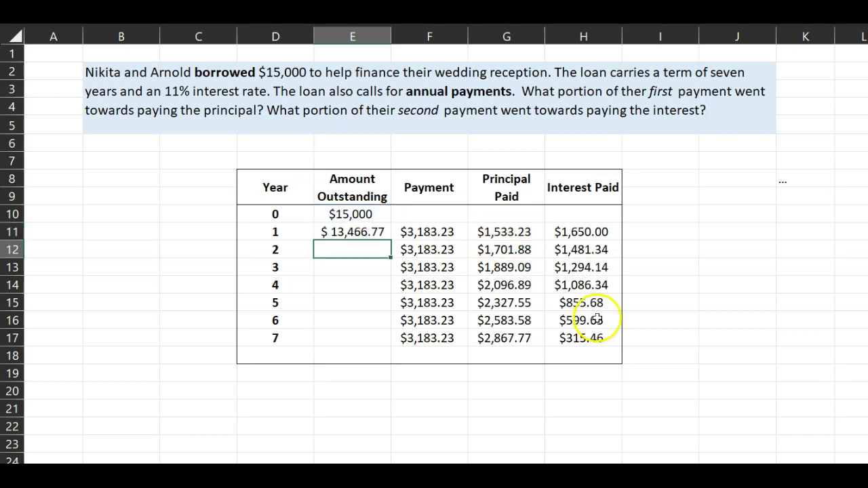
{"action": "left_click", "coordinate": [351, 233]}
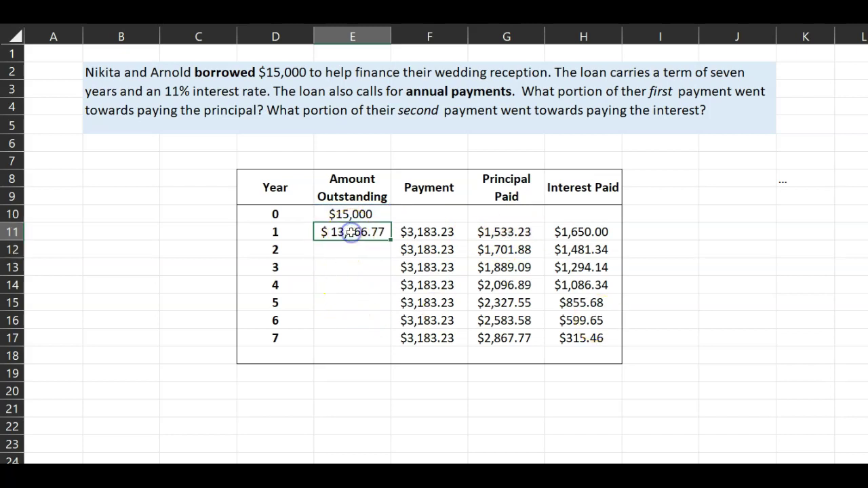
- Copy the balance formula down to E17, so the balance reaches $0.00 at year 7
{"action": "key", "text": "shift+Down"}
{"action": "key", "text": "shift+Down"}
{"action": "key", "text": "shift+Down"}
{"action": "key", "text": "shift+Down"}
{"action": "key", "text": "shift+Down"}
{"action": "key", "text": "shift+Down"}
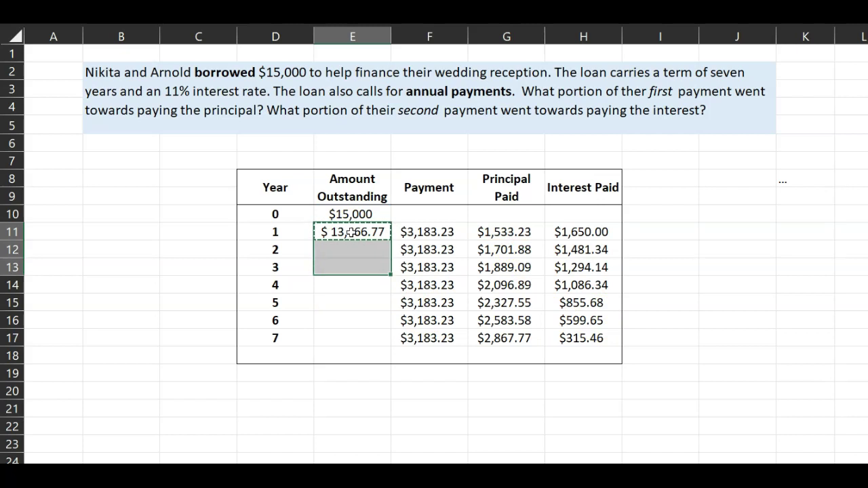
{"action": "type", "text": "$ 11,764.89 $ 9,875.80 $ 7,778.90 $ 5,451.35 $ 2,867.77 $ 0.00"}
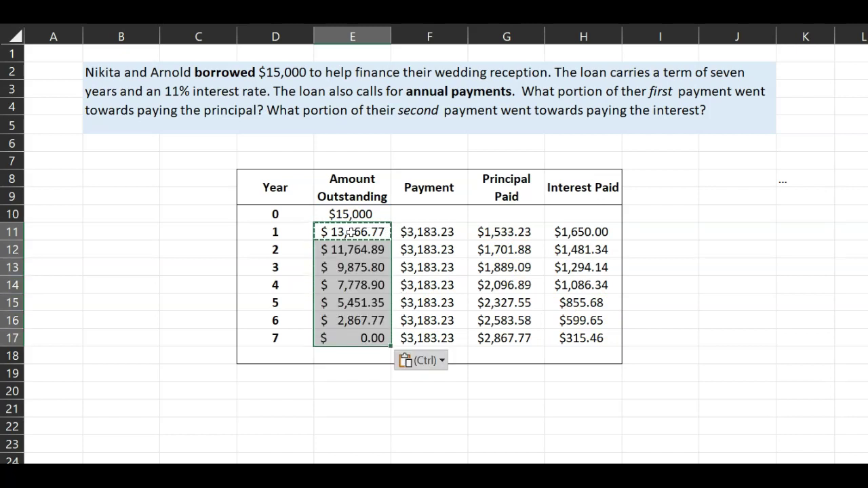
{"action": "left_click", "coordinate": [366, 269]}
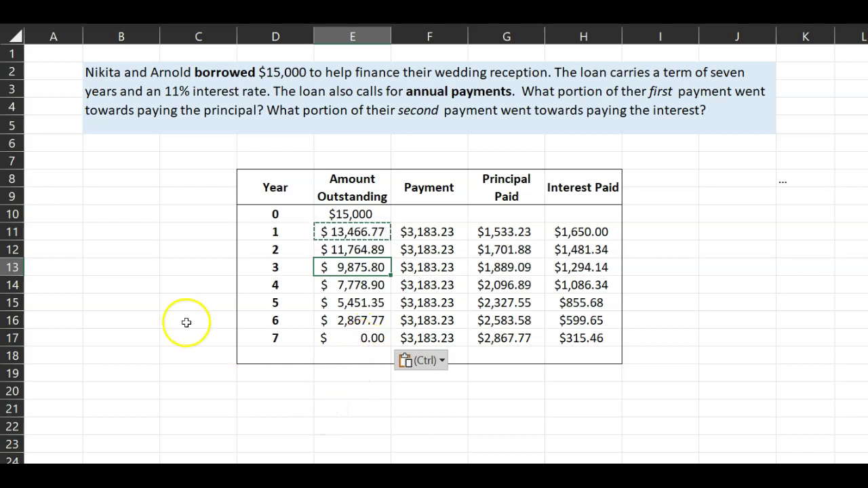
{"action": "left_click", "coordinate": [156, 278]}
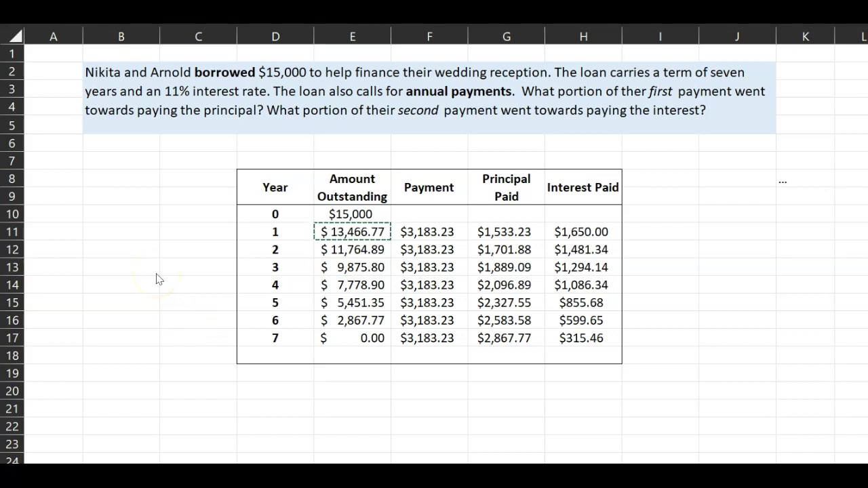
{"action": "left_click", "coordinate": [161, 271]}
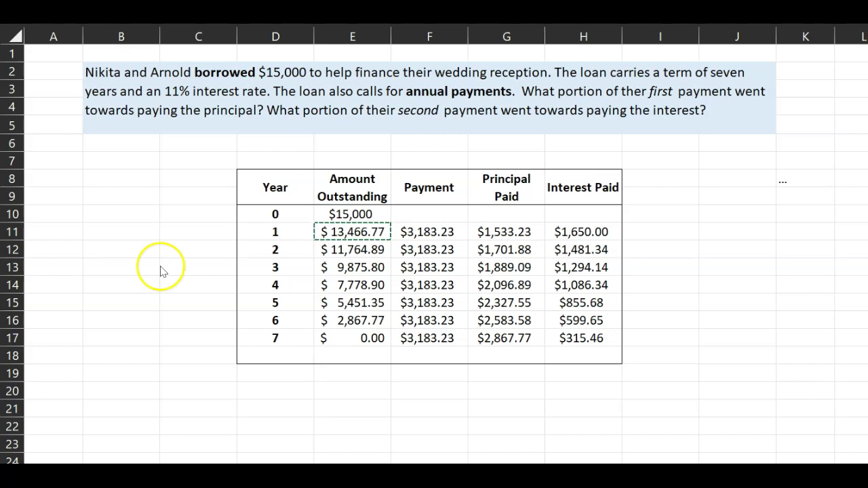